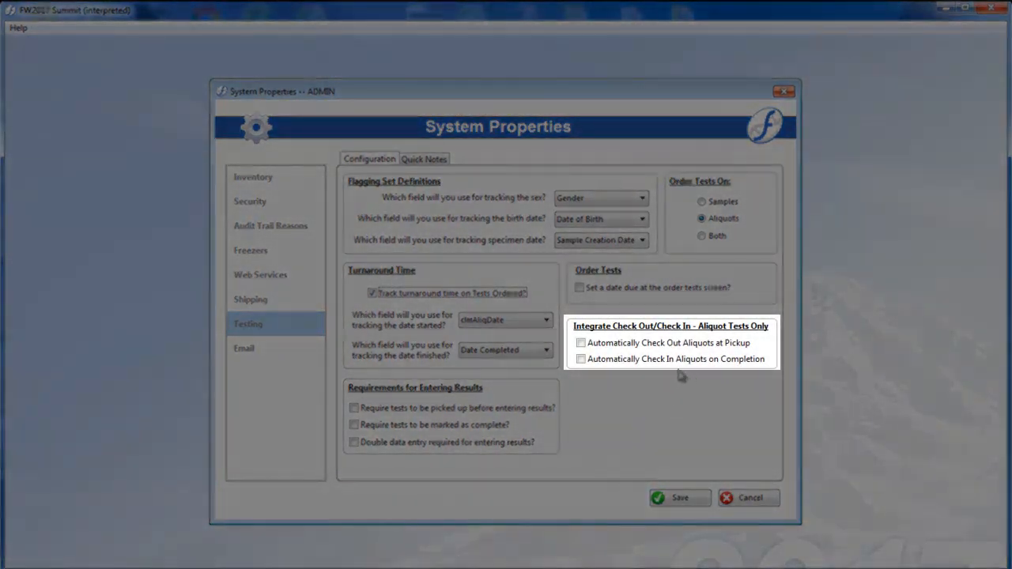
Try the automatic aliquot check-out at pickup option, turn it off again, and close System Properties without saving
{"action": "left_click", "coordinate": [590, 344]}
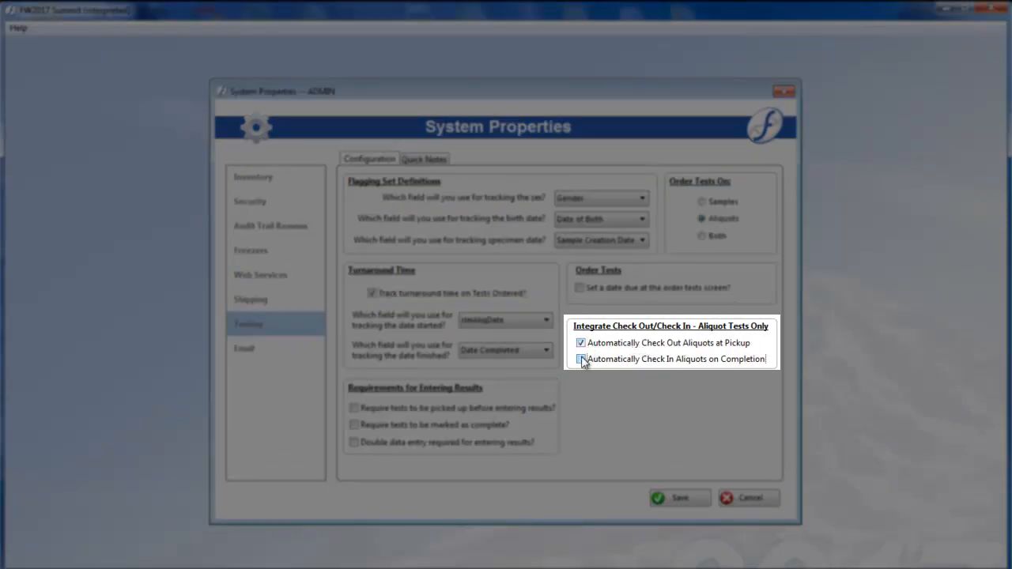
{"action": "left_click", "coordinate": [582, 343]}
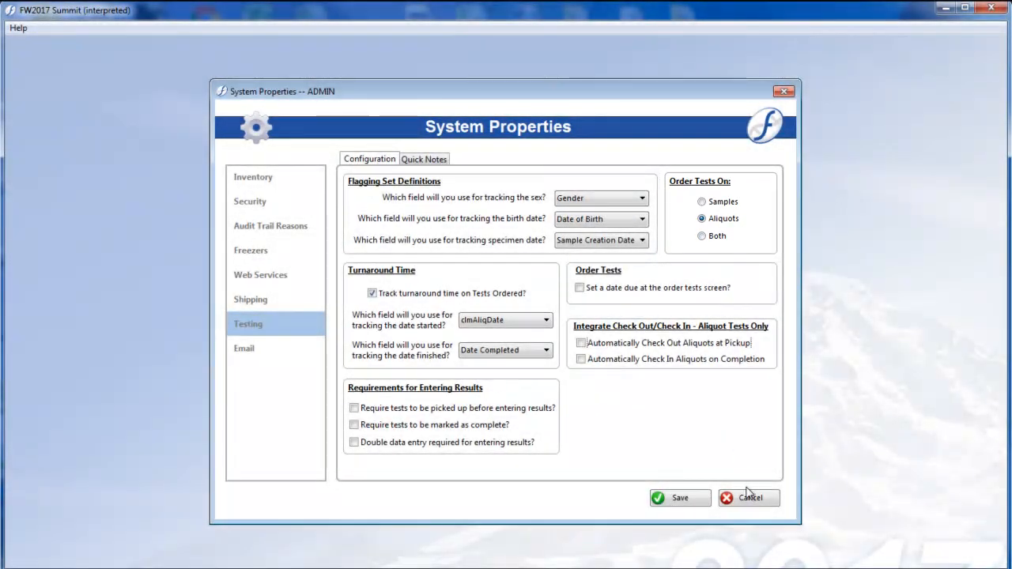
{"action": "left_click", "coordinate": [747, 495]}
{"action": "left_click", "coordinate": [497, 333]}
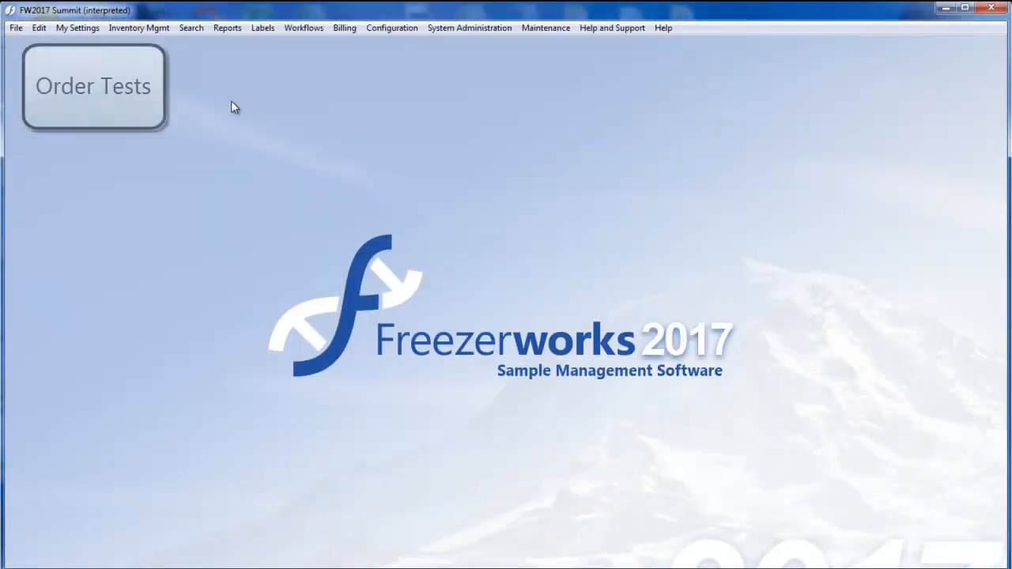
Open the list of all sample records
{"action": "left_click", "coordinate": [191, 28]}
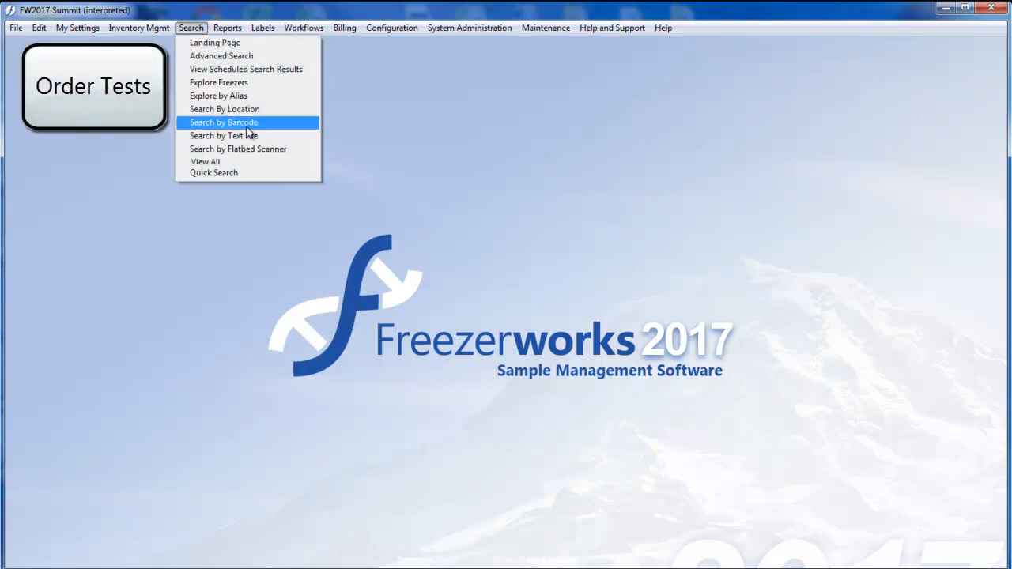
{"action": "left_click", "coordinate": [248, 162]}
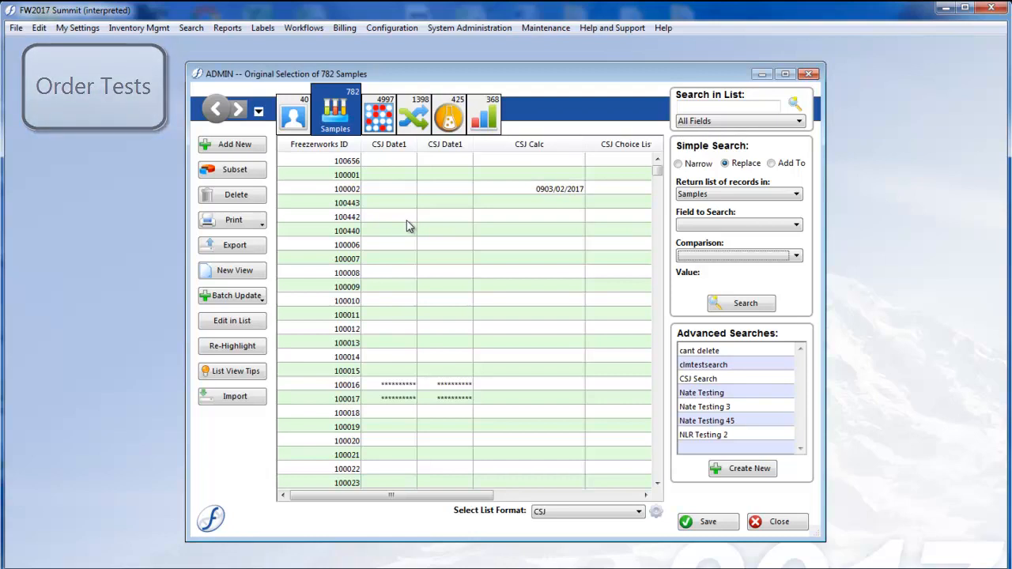
{"action": "left_click", "coordinate": [192, 29]}
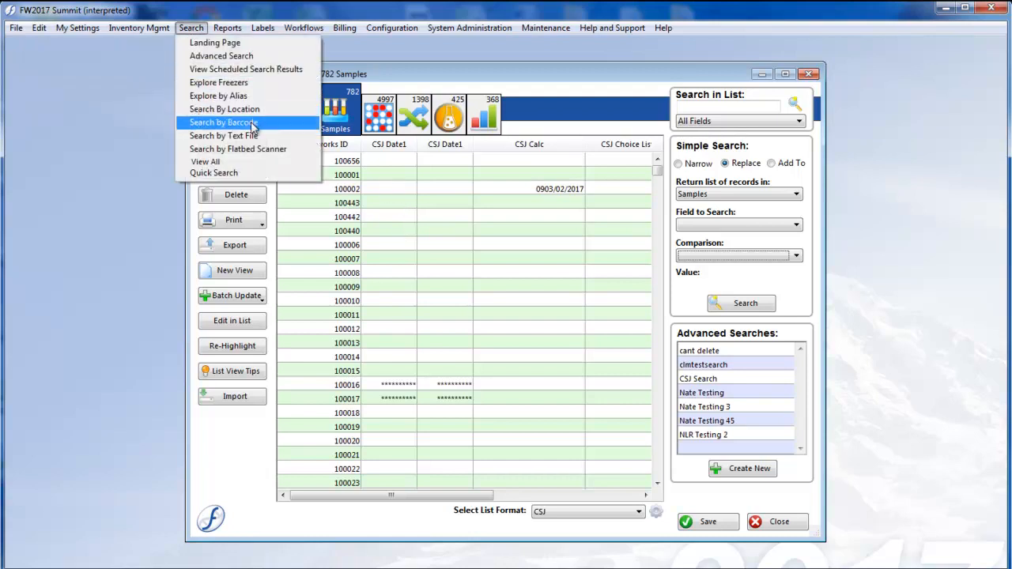
{"action": "left_click", "coordinate": [446, 190]}
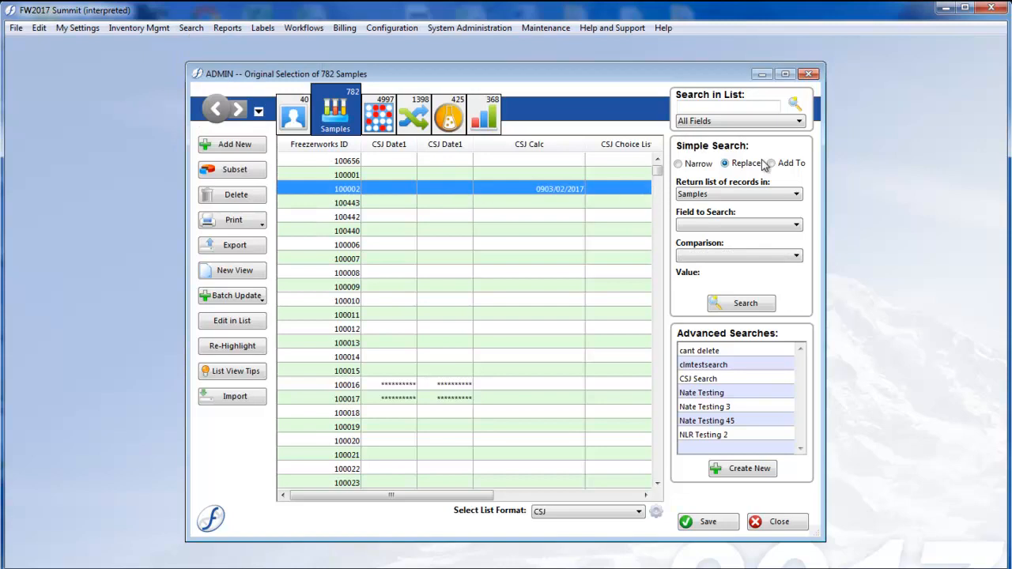
Run a simple search returning aliquots whose Aliquot Type is equal to Whole BLood
{"action": "left_click", "coordinate": [751, 195]}
{"action": "left_click", "coordinate": [716, 225]}
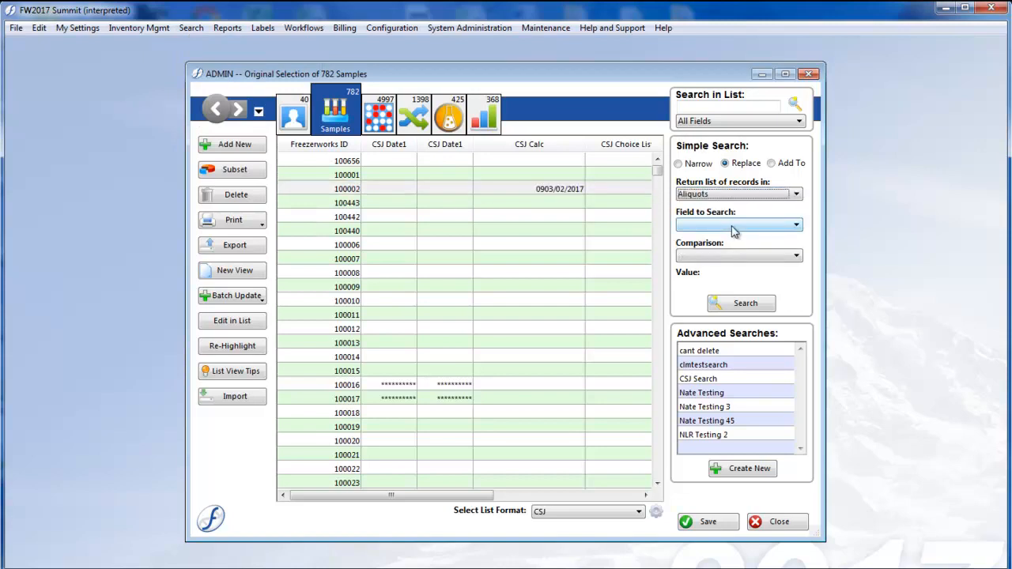
{"action": "left_click", "coordinate": [734, 226]}
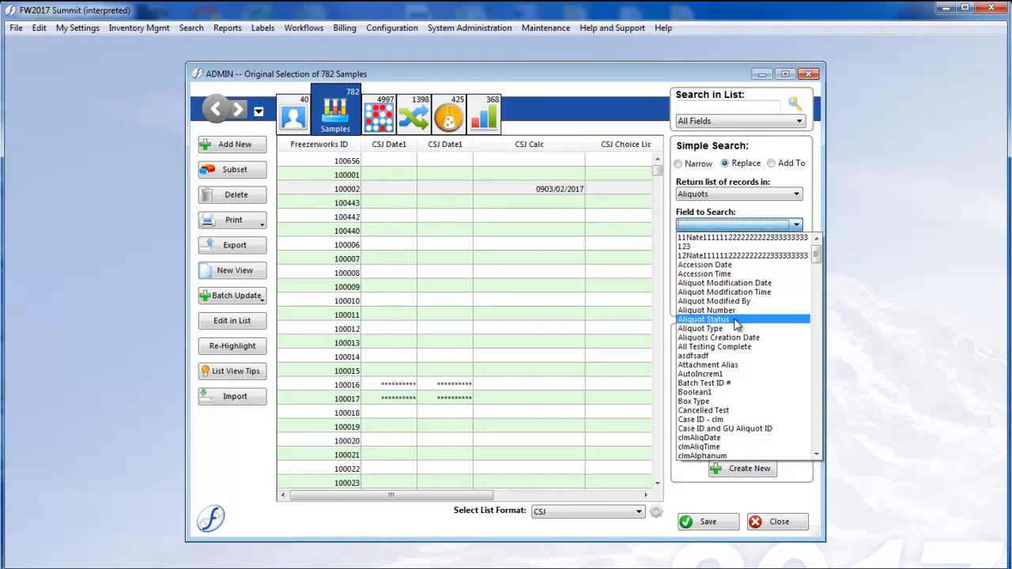
{"action": "left_click", "coordinate": [700, 328]}
{"action": "left_click", "coordinate": [721, 283]}
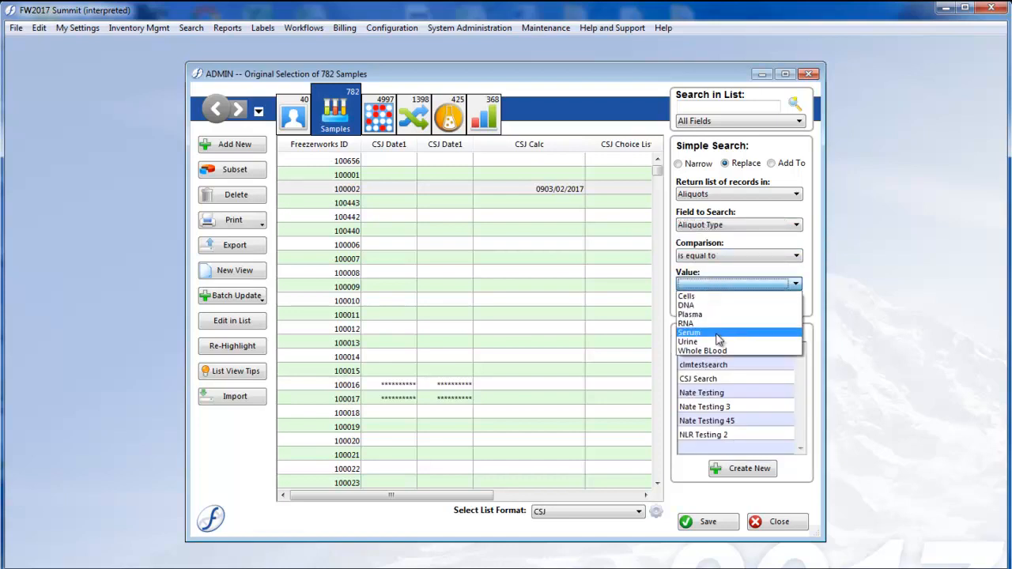
{"action": "left_click", "coordinate": [723, 348]}
{"action": "left_click", "coordinate": [733, 306]}
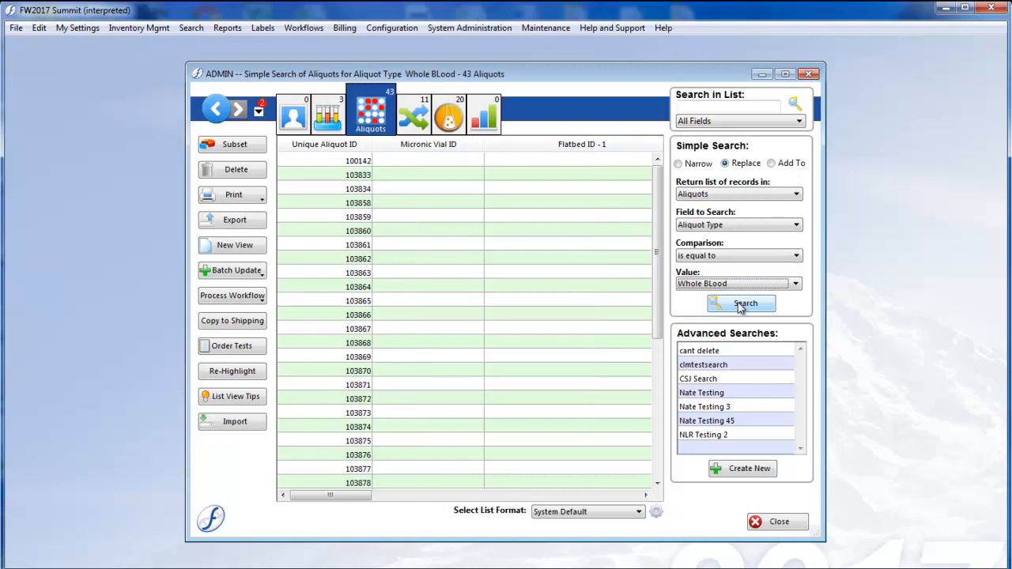
Order the HIV Test with a due date of 09/30/17 for the eight aliquots listed directly below the last Requested one
{"action": "left_click_drag", "start_coordinate": [348, 496], "coordinate": [507, 502]}
{"action": "left_click", "coordinate": [544, 272]}
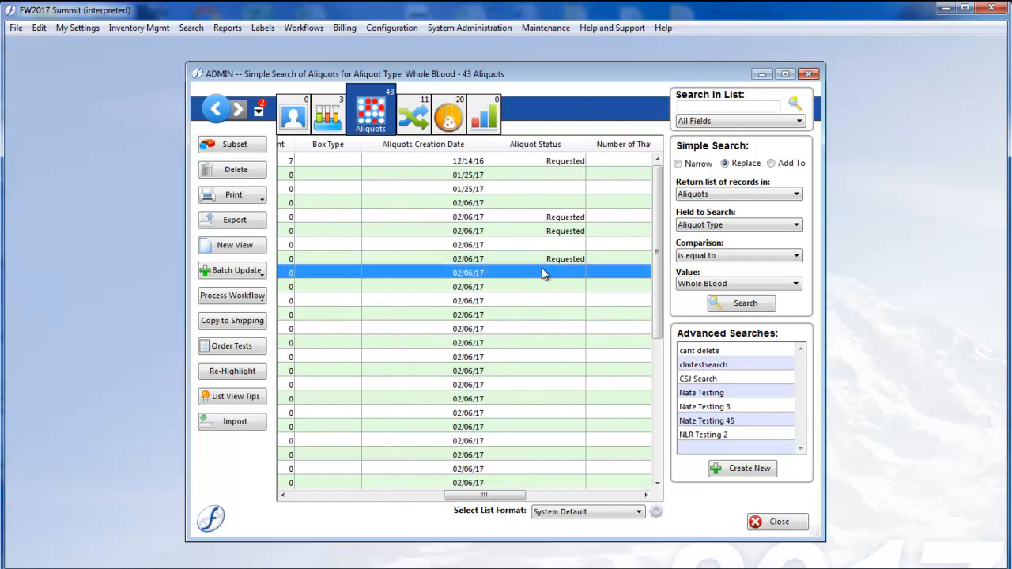
{"action": "left_click", "coordinate": [541, 370], "text": "shift"}
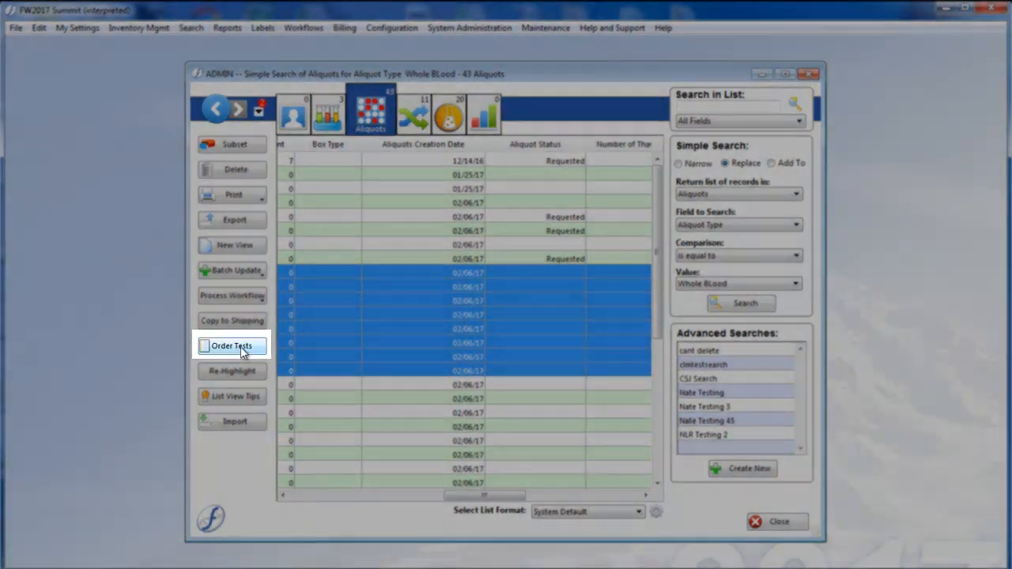
{"action": "left_click", "coordinate": [240, 346]}
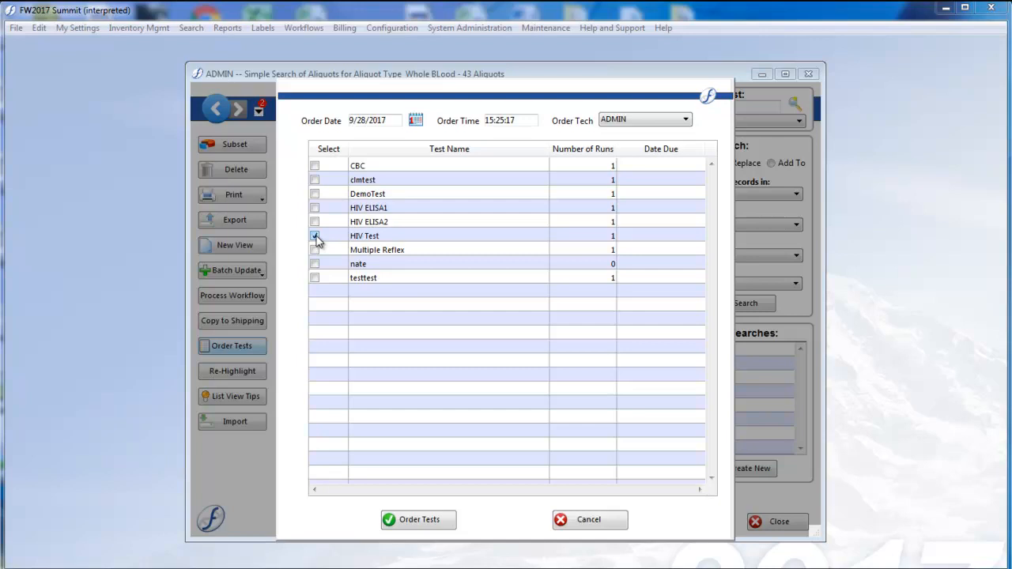
{"action": "left_click", "coordinate": [611, 240]}
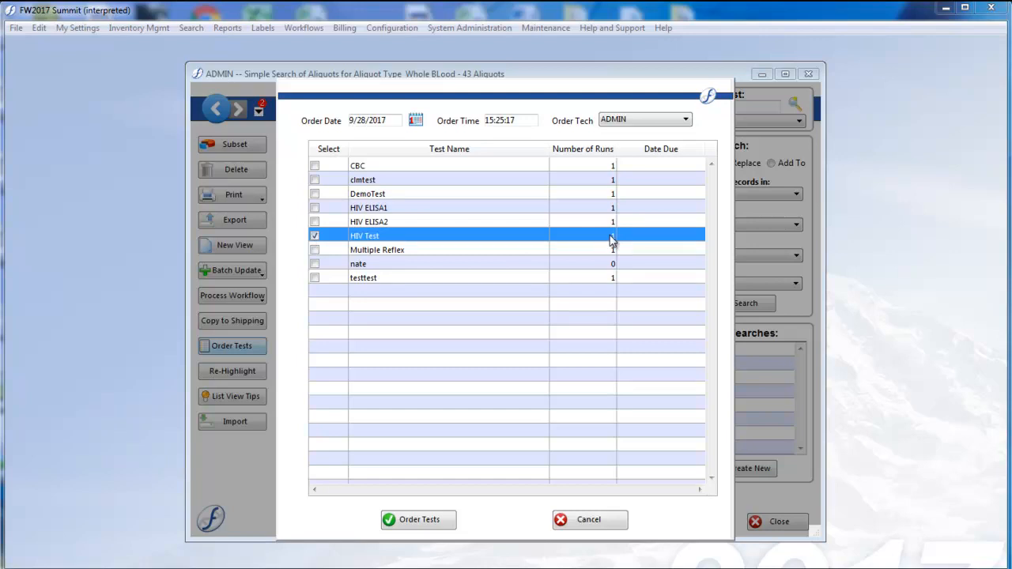
{"action": "left_click", "coordinate": [611, 237]}
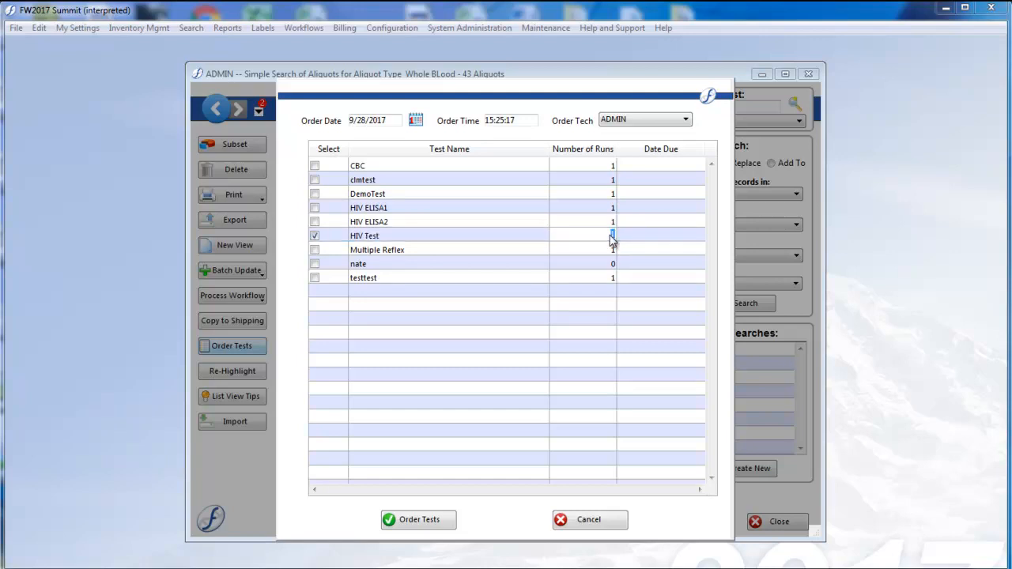
{"action": "left_click", "coordinate": [655, 240]}
{"action": "left_click", "coordinate": [678, 237]}
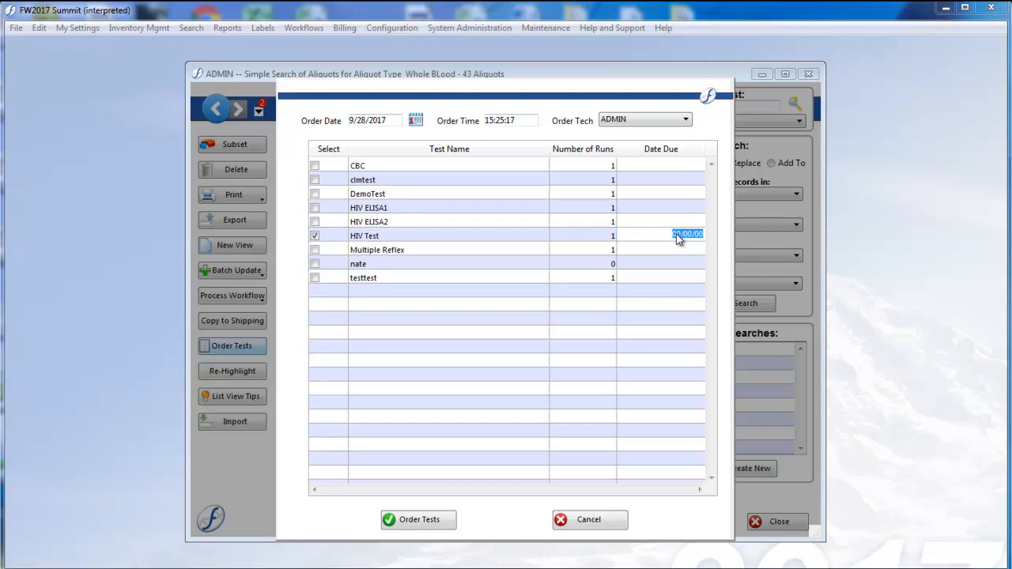
{"action": "type", "text": "09/30/17"}
{"action": "left_click", "coordinate": [680, 306]}
{"action": "left_click", "coordinate": [433, 520]}
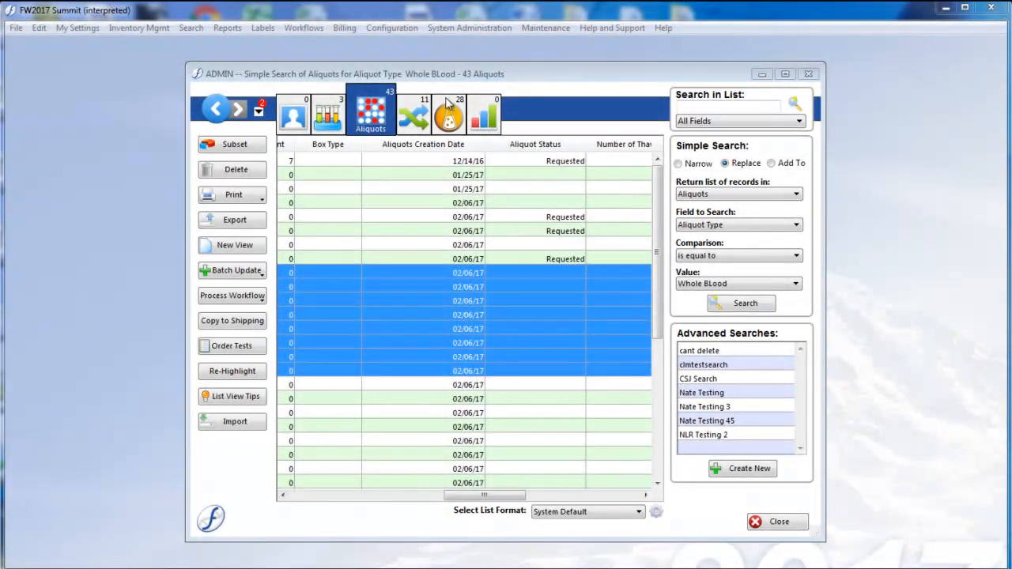
Show the tests belonging to the found aliquots and review their order IDs and due dates
{"action": "left_click", "coordinate": [451, 119]}
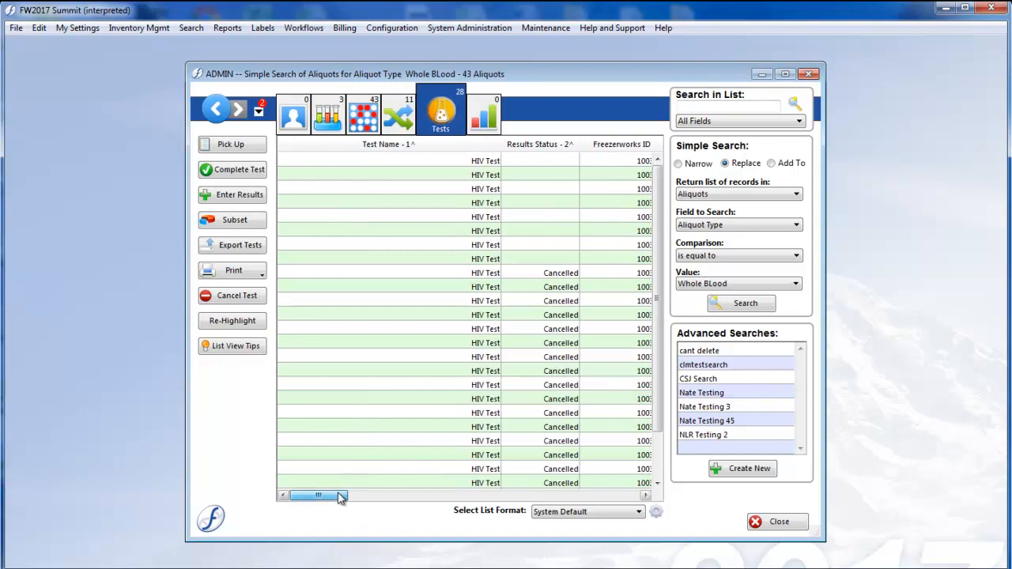
{"action": "left_click_drag", "start_coordinate": [340, 496], "coordinate": [397, 496]}
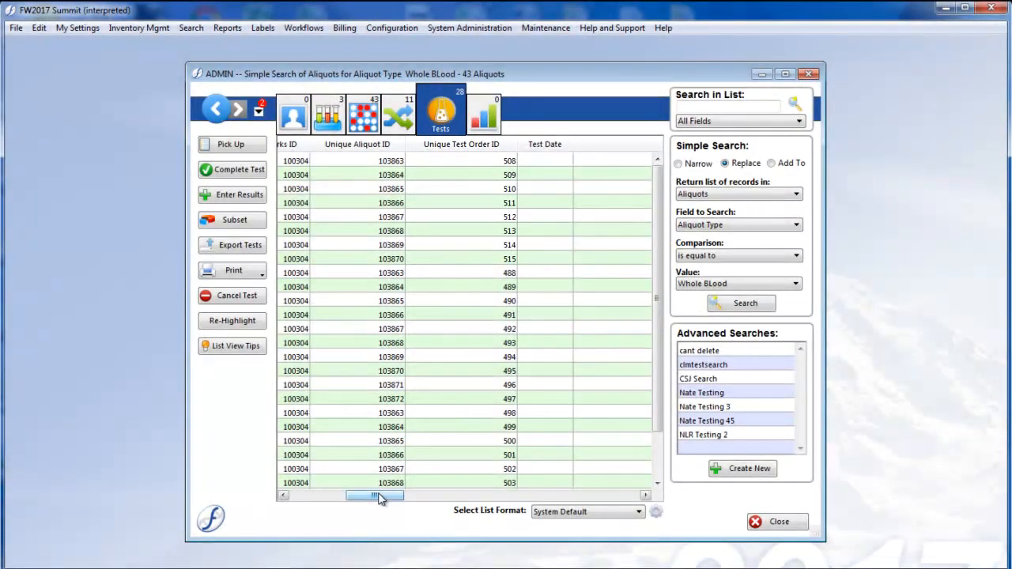
{"action": "left_click_drag", "start_coordinate": [379, 498], "coordinate": [486, 497]}
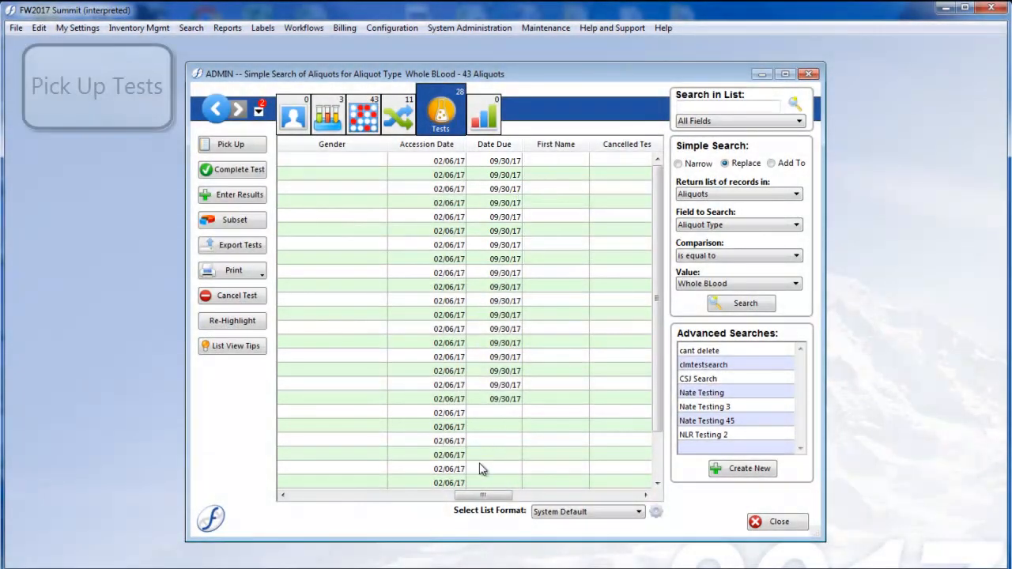
{"action": "left_click_drag", "start_coordinate": [482, 496], "coordinate": [342, 497]}
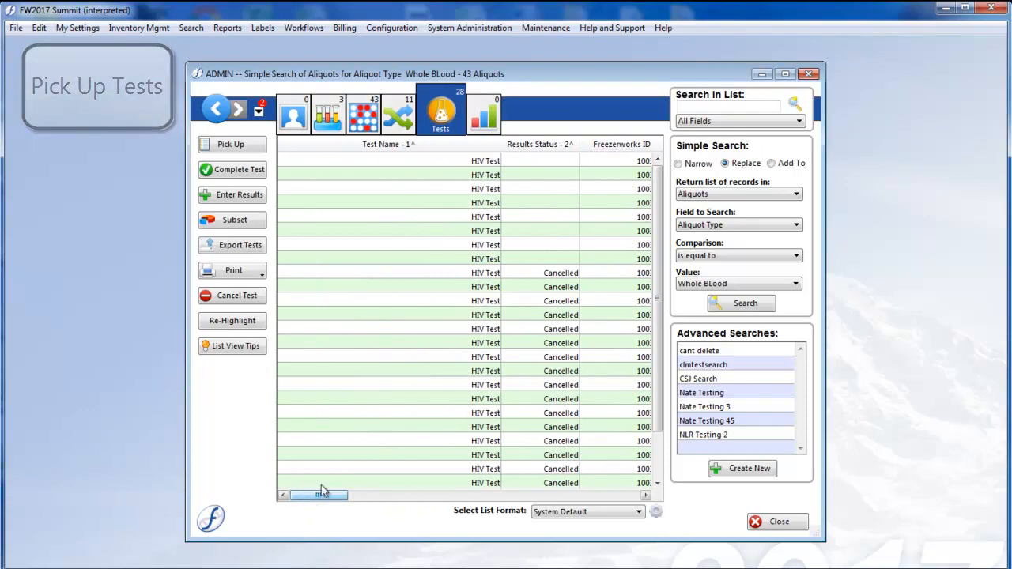
Flag the eight HIV tests without a results status as picked up, without printing a Pickup List
{"action": "left_click", "coordinate": [518, 162]}
{"action": "left_click", "coordinate": [536, 259], "text": "shift"}
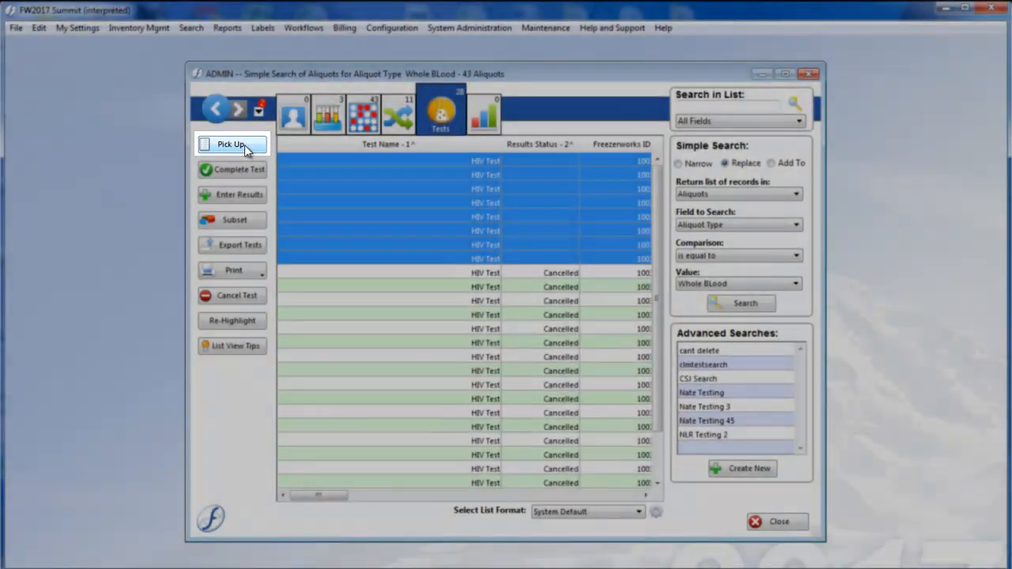
{"action": "left_click", "coordinate": [244, 145]}
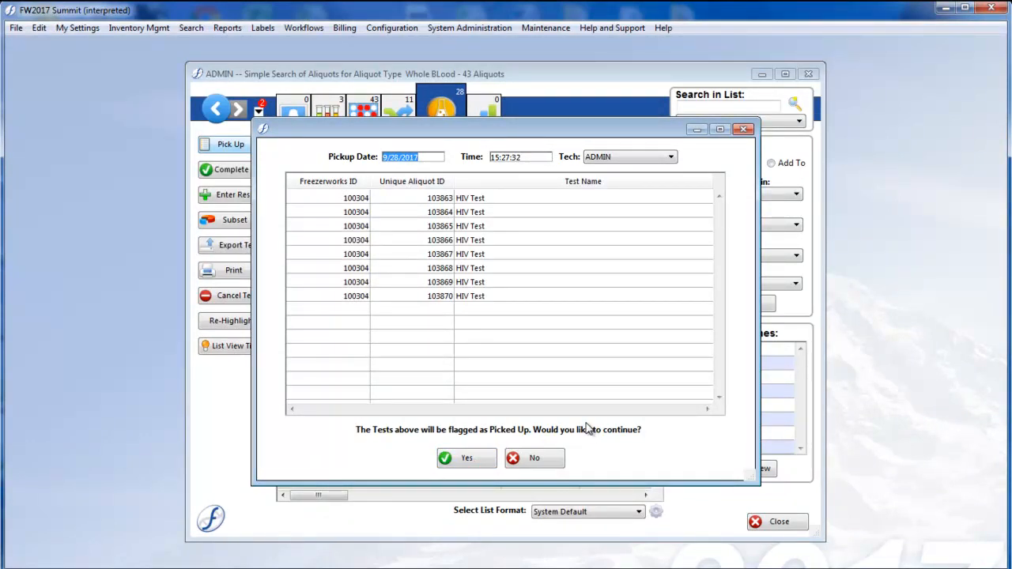
{"action": "left_click", "coordinate": [462, 459]}
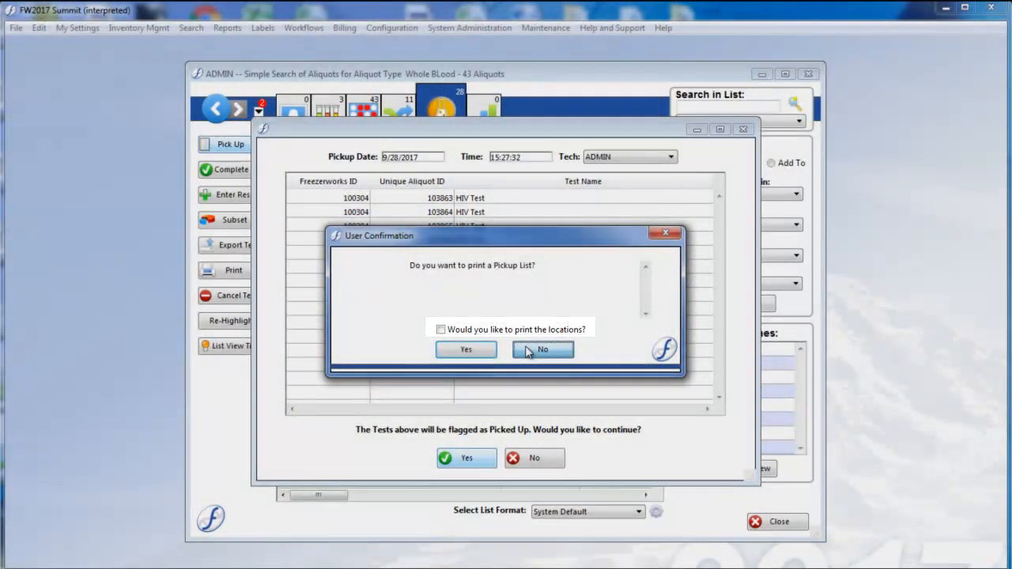
{"action": "left_click", "coordinate": [542, 350]}
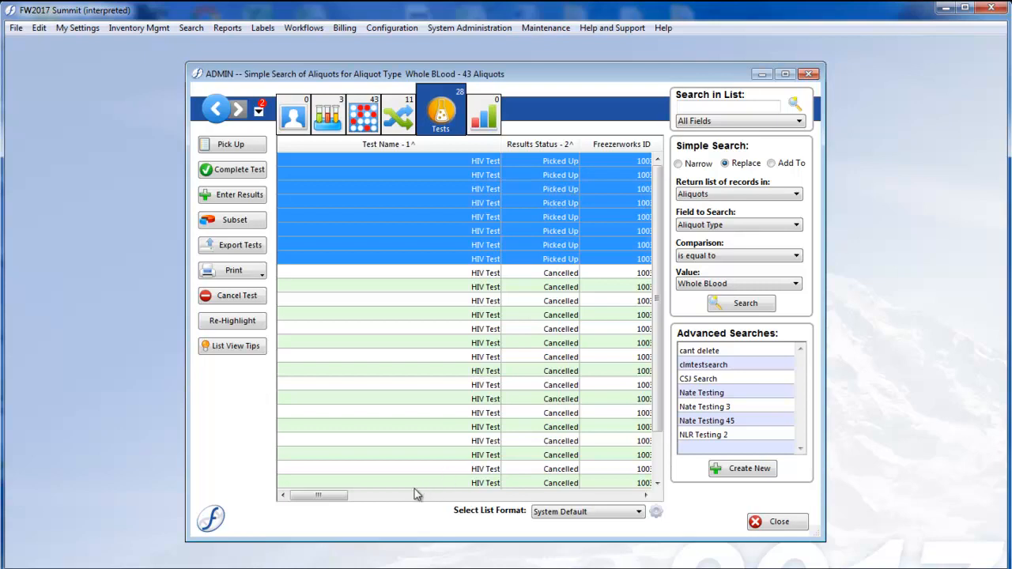
Check the pickup details of the eight picked-up HIV tests and flag those tests as completed
{"action": "left_click_drag", "start_coordinate": [343, 496], "coordinate": [566, 497]}
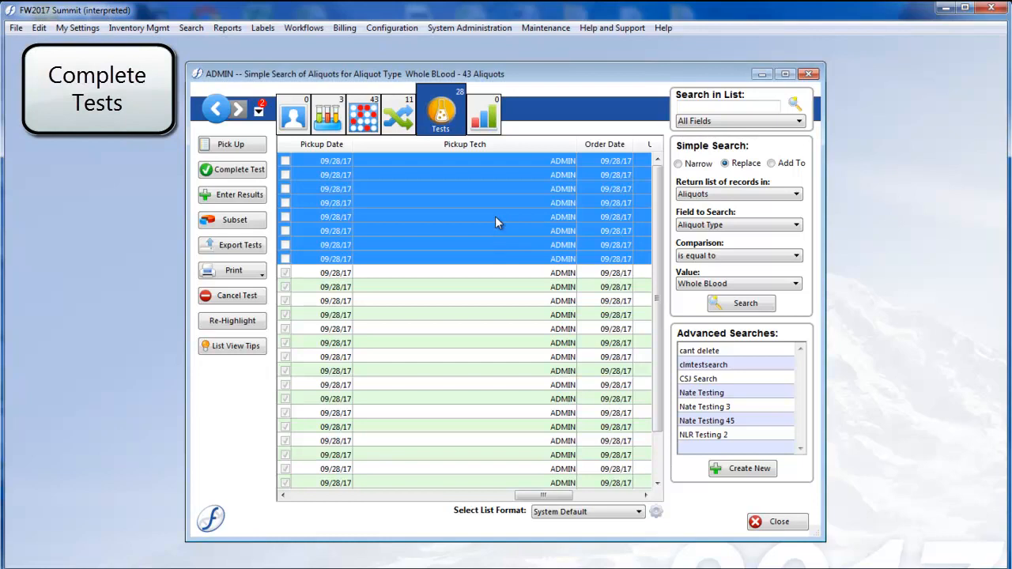
{"action": "left_click", "coordinate": [240, 169]}
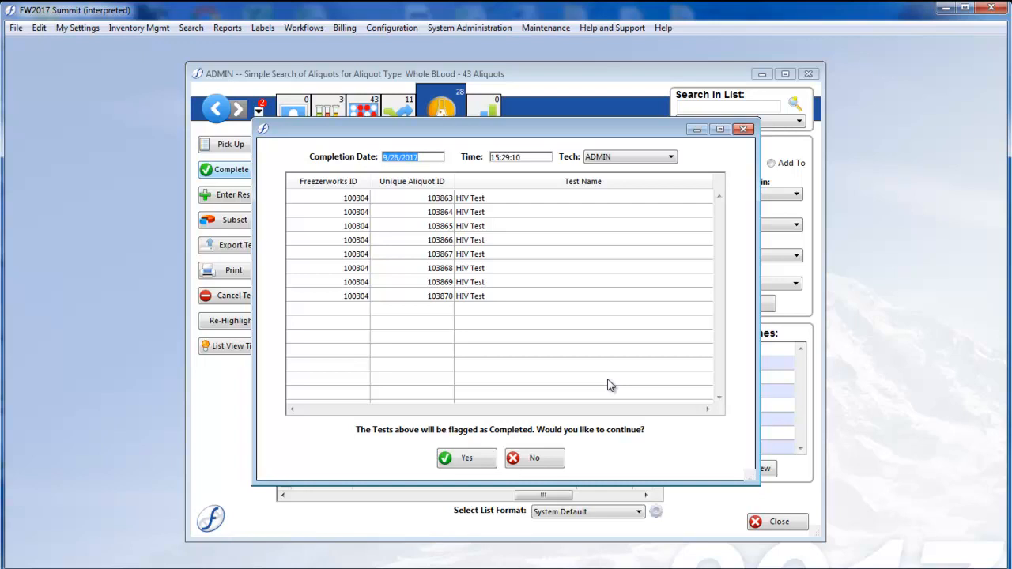
{"action": "left_click", "coordinate": [453, 462]}
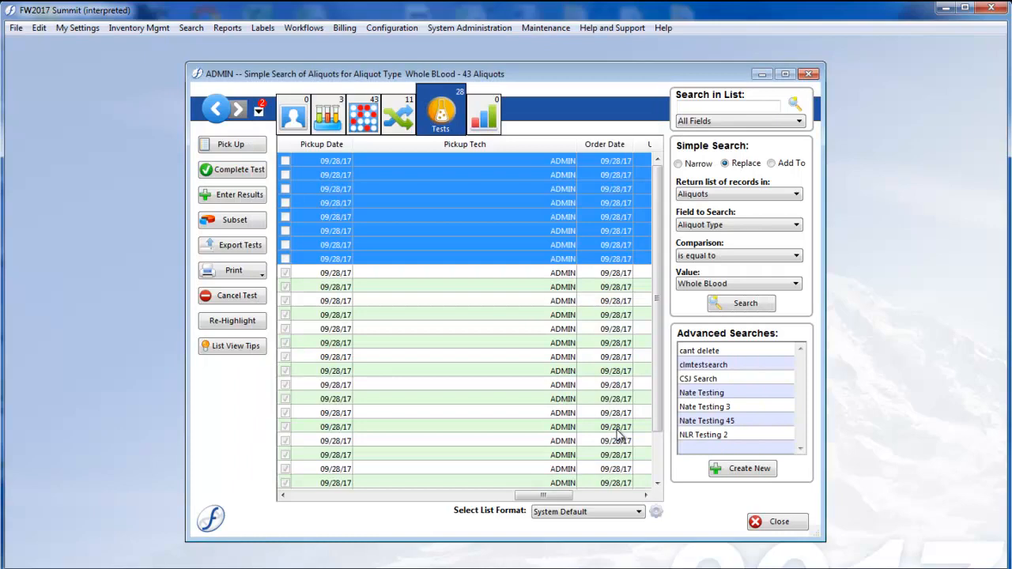
{"action": "left_click_drag", "start_coordinate": [544, 496], "coordinate": [309, 502]}
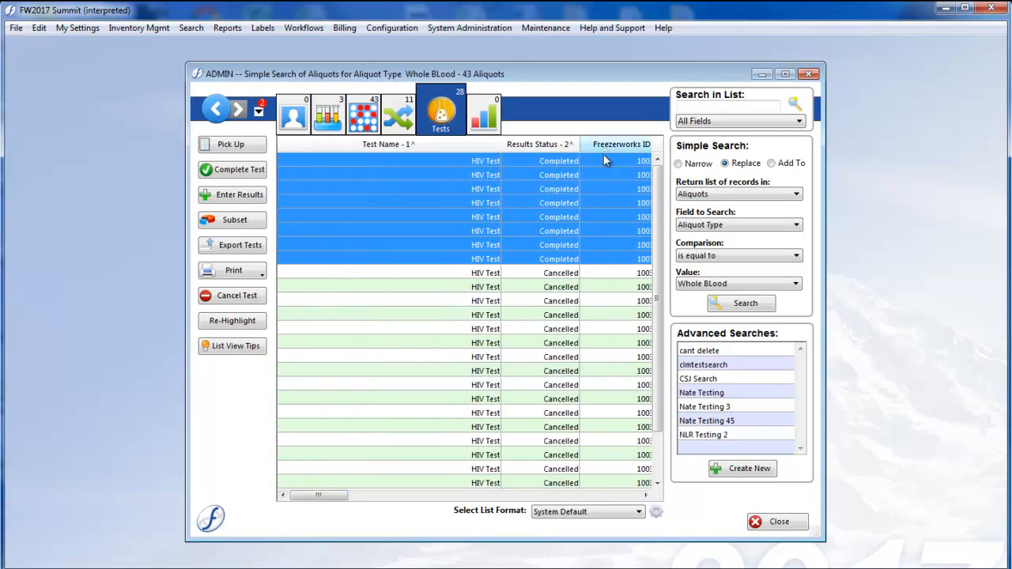